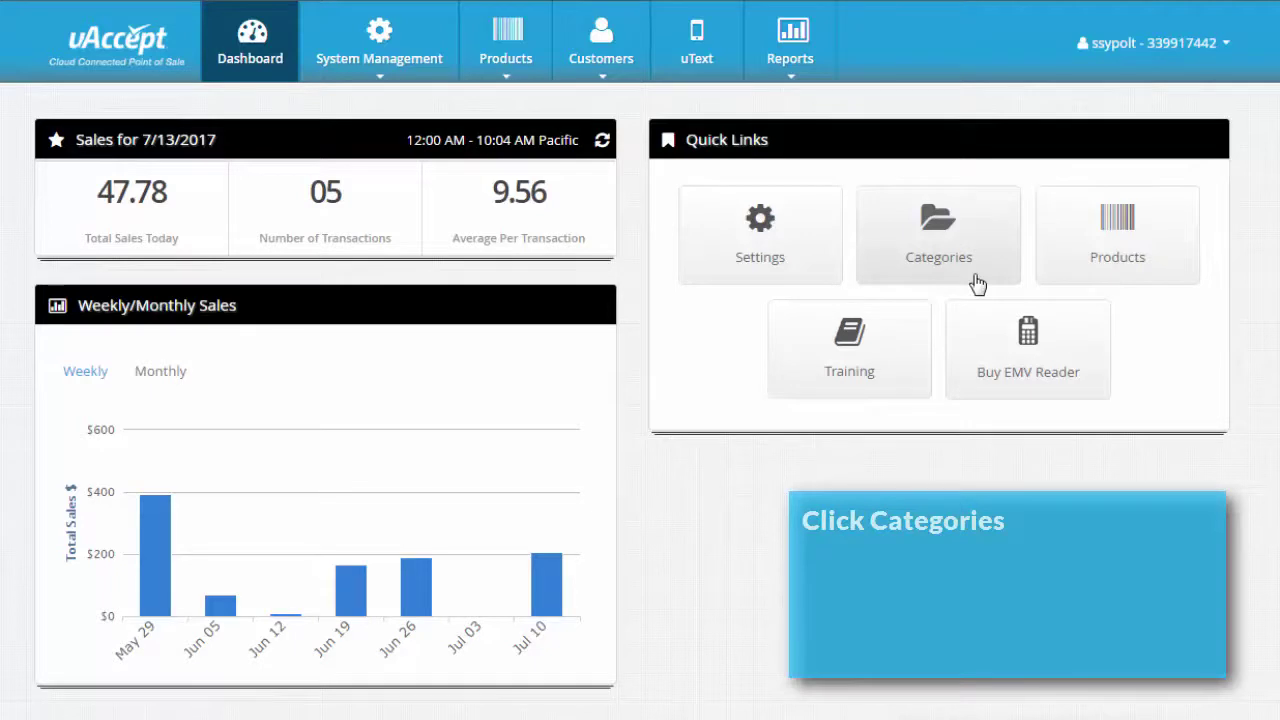
Step: Add and save a new product category named 'Scones' in the categories list
{"action": "left_click", "coordinate": [495, 60]}
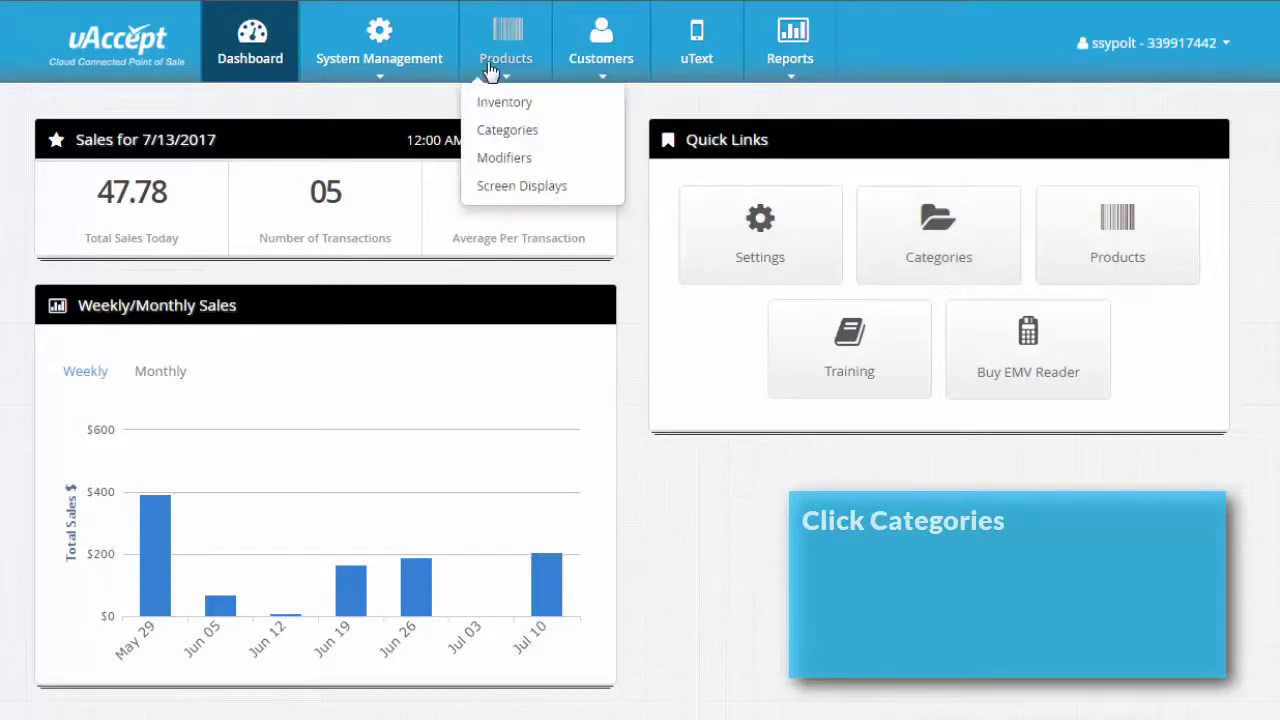
{"action": "left_click", "coordinate": [488, 140]}
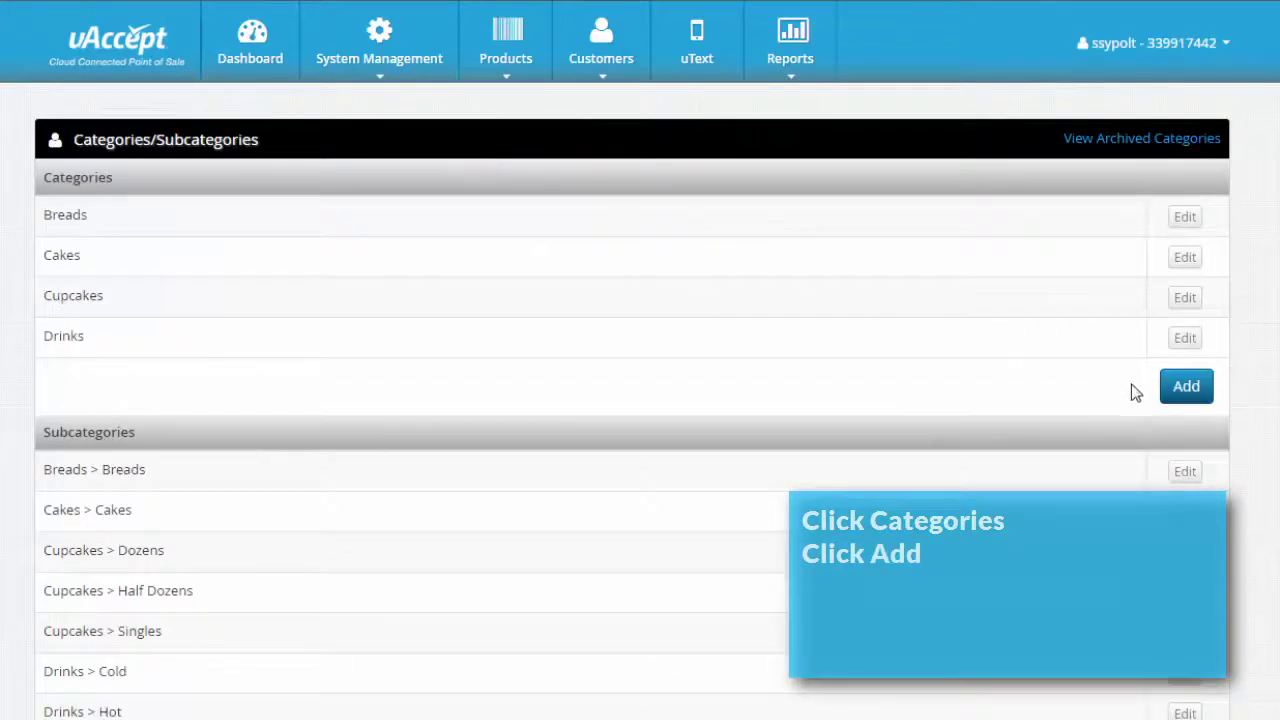
{"action": "left_click", "coordinate": [1178, 394]}
{"action": "left_click", "coordinate": [708, 225]}
{"action": "type", "text": "Scones"}
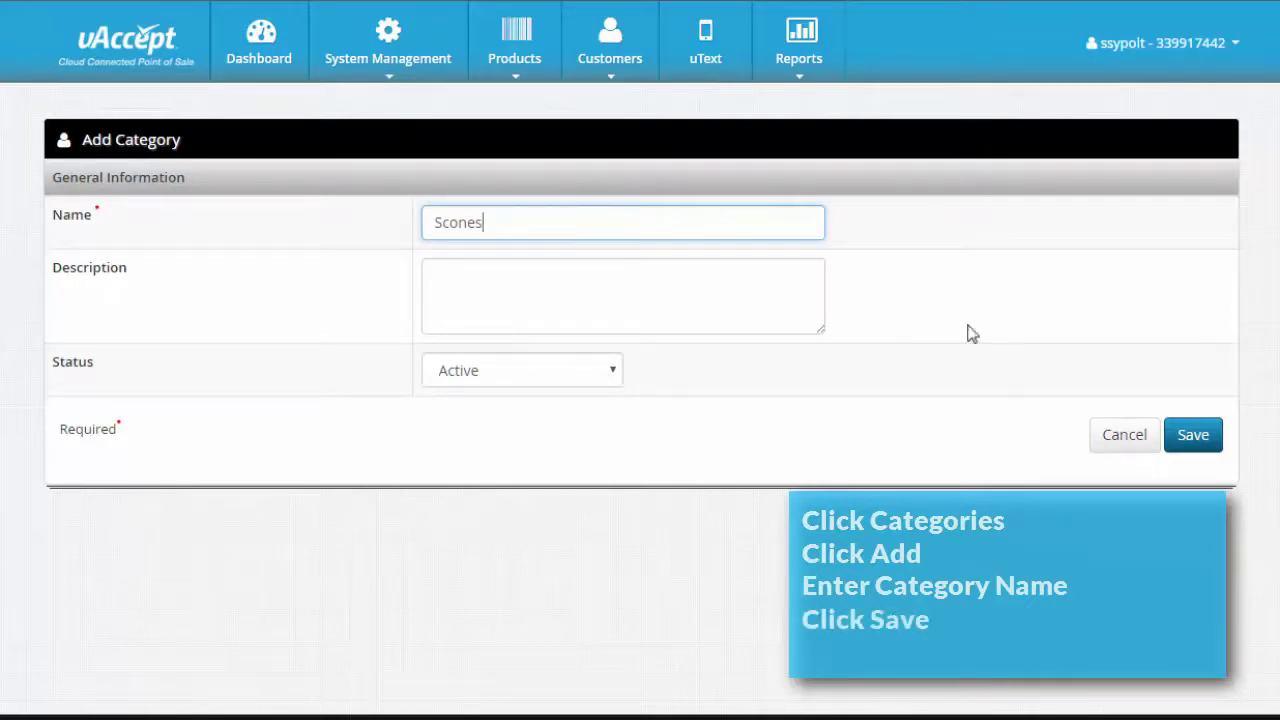
{"action": "left_click", "coordinate": [1191, 434]}
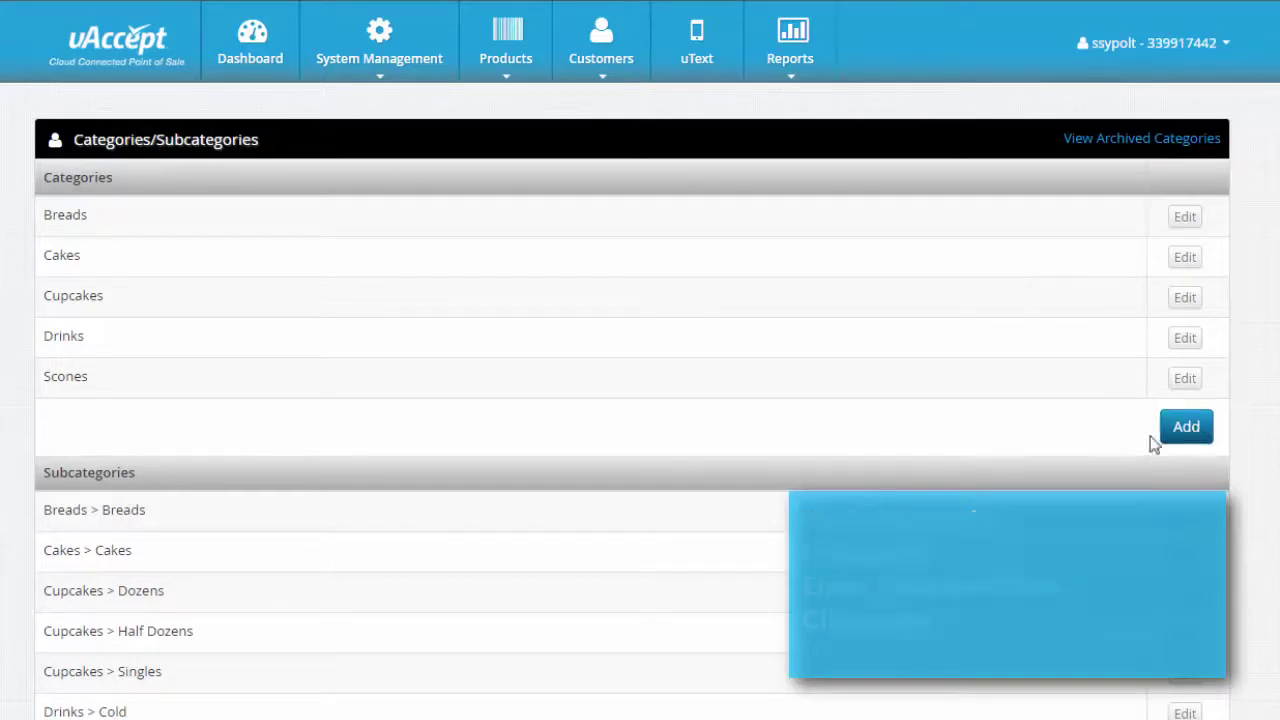
Step: Save a subcategory named 'Scones' with Scones chosen as its parent category
{"action": "scroll", "coordinate": [1126, 446], "scroll_direction": "down", "scroll_amount": 3}
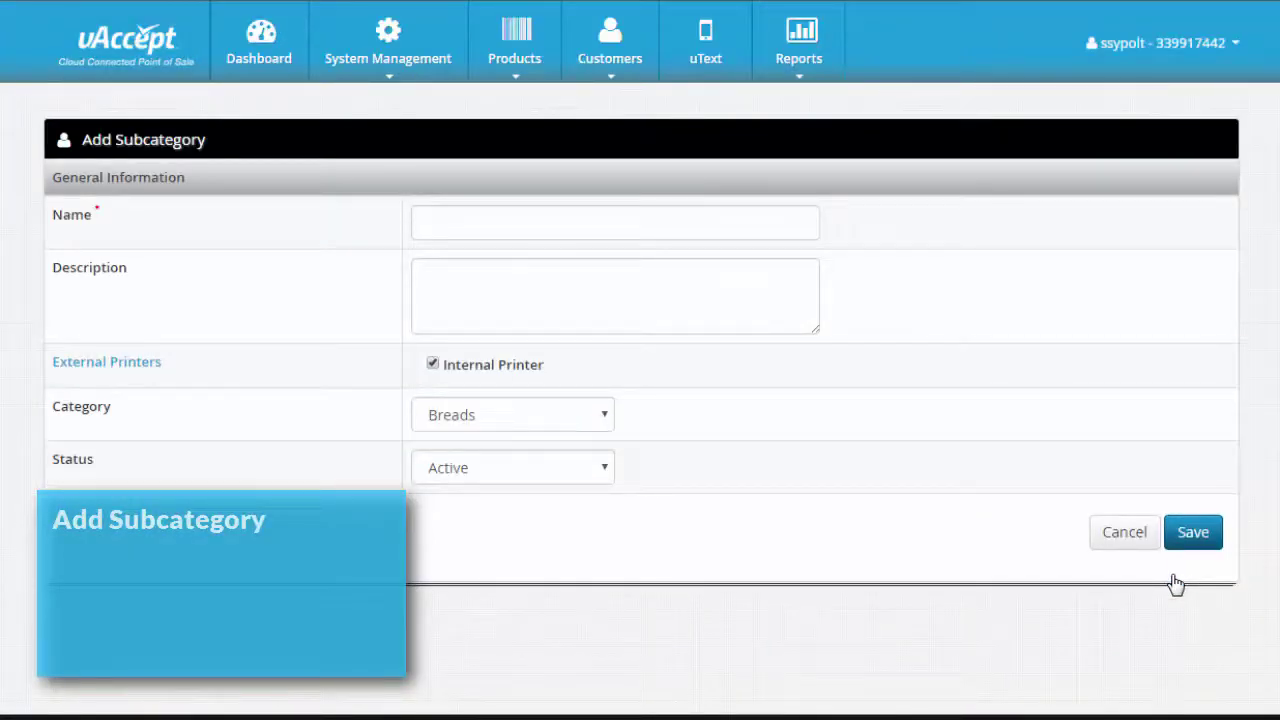
{"action": "left_click", "coordinate": [757, 224]}
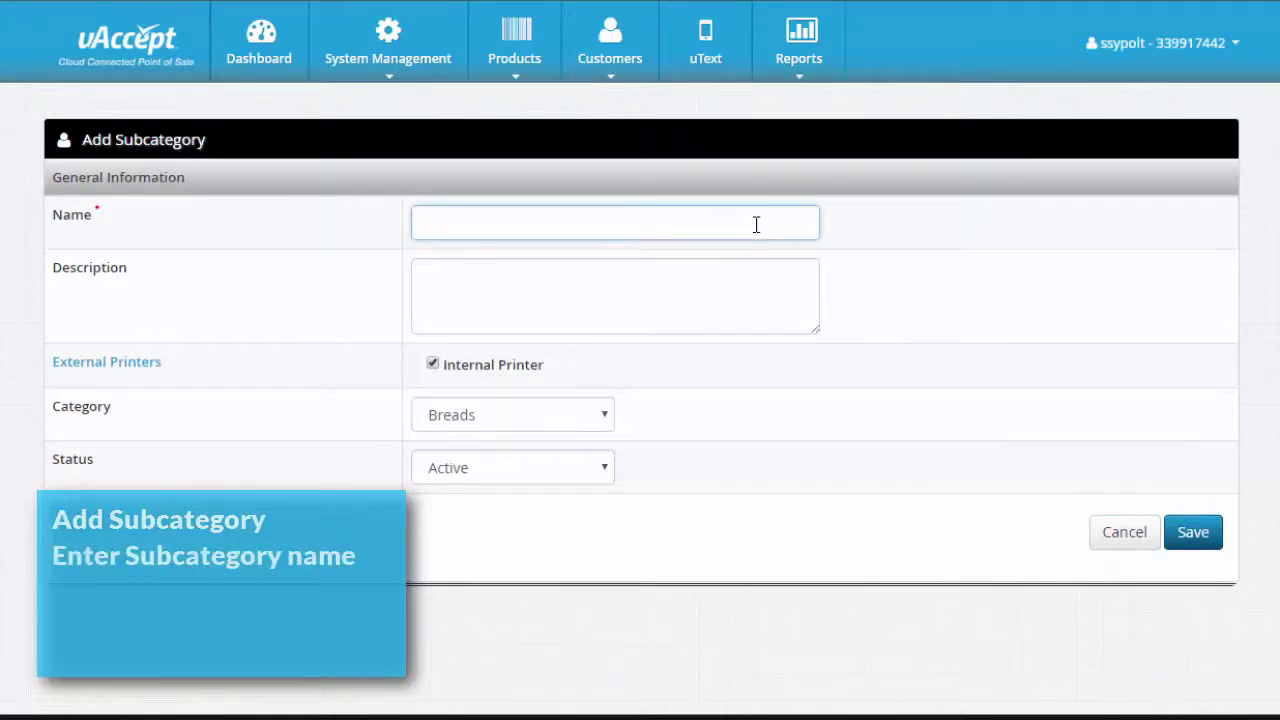
{"action": "type", "text": "Scones"}
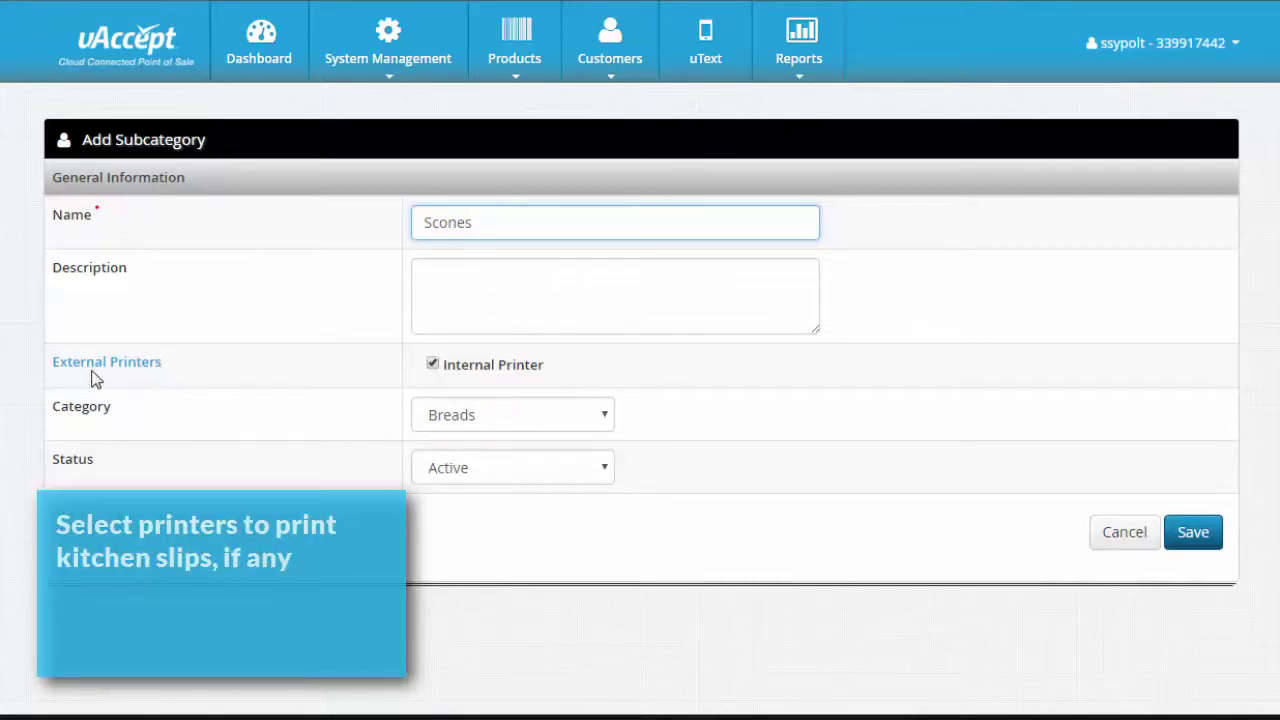
{"action": "mouse_move", "coordinate": [106, 362]}
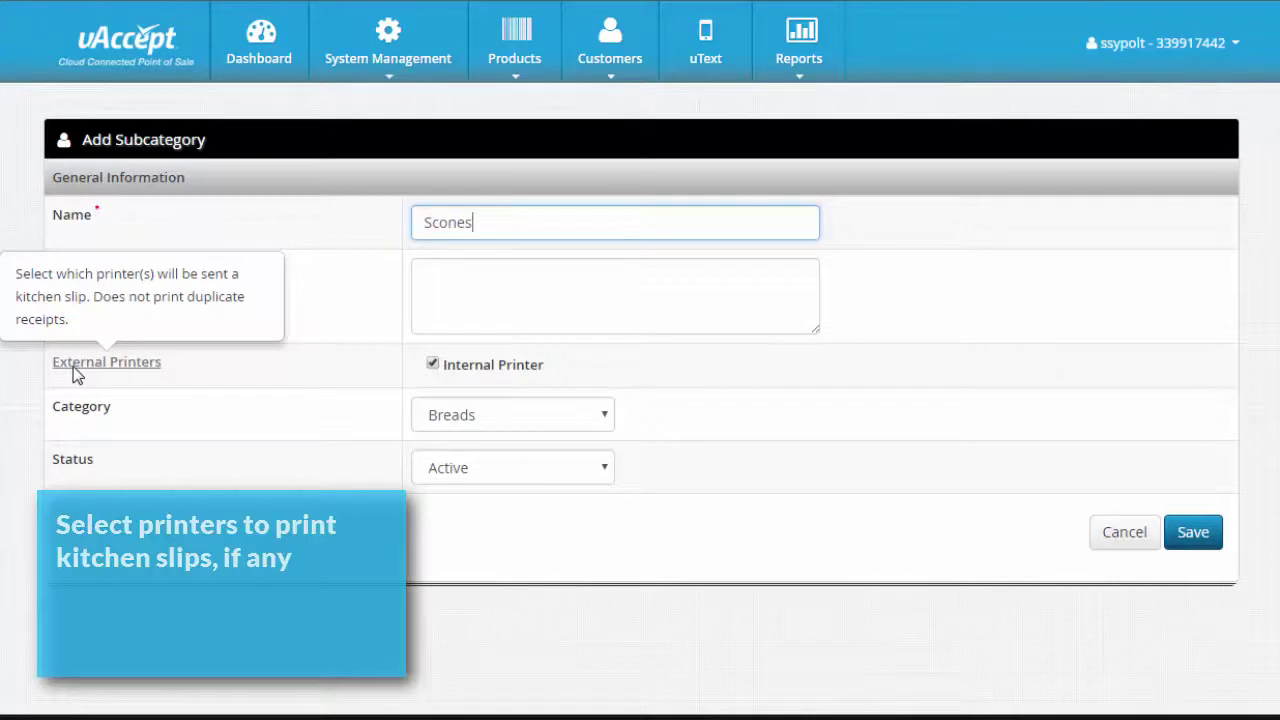
{"action": "left_click", "coordinate": [596, 426]}
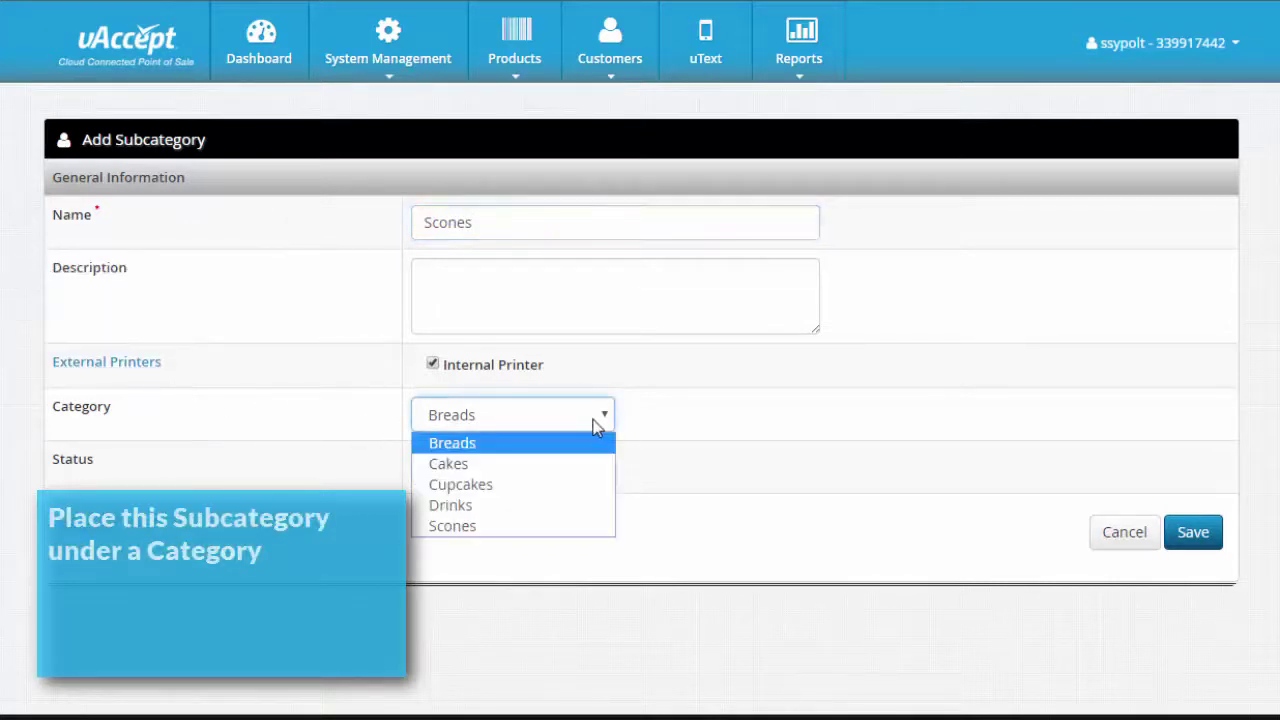
{"action": "left_click", "coordinate": [596, 529]}
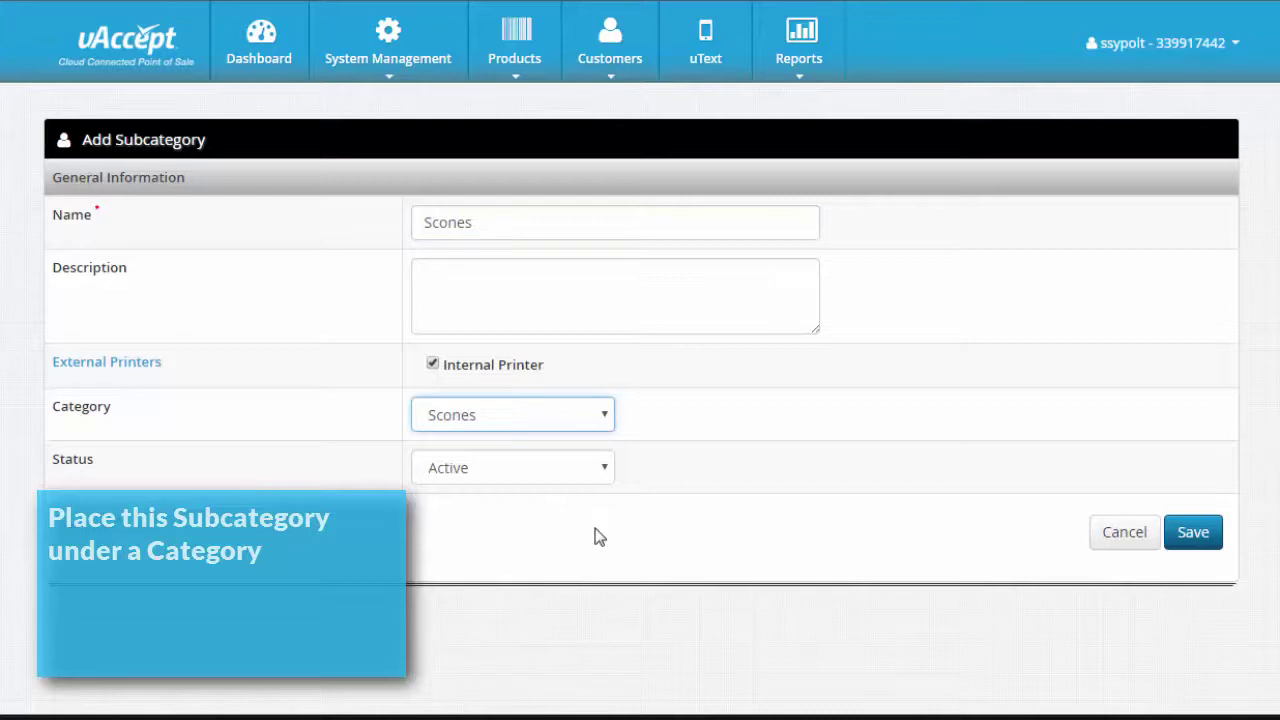
{"action": "left_click", "coordinate": [598, 536]}
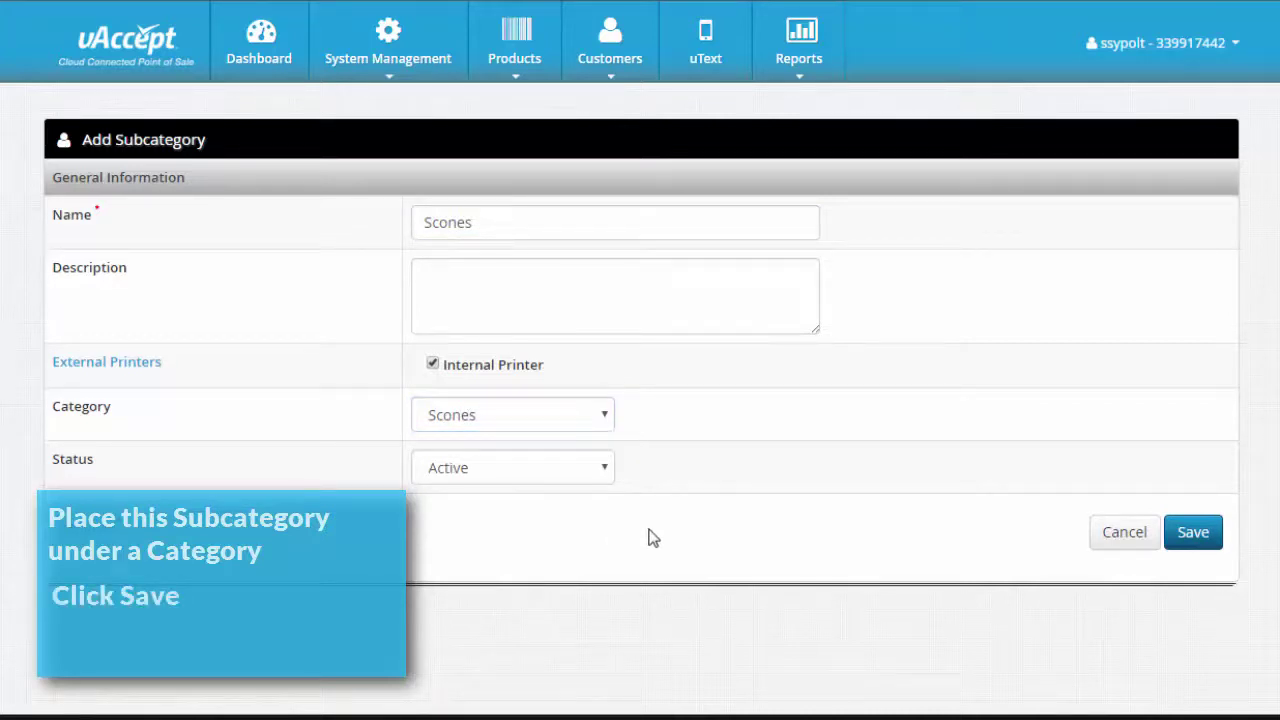
{"action": "left_click", "coordinate": [1211, 535]}
{"action": "left_click", "coordinate": [1211, 535]}
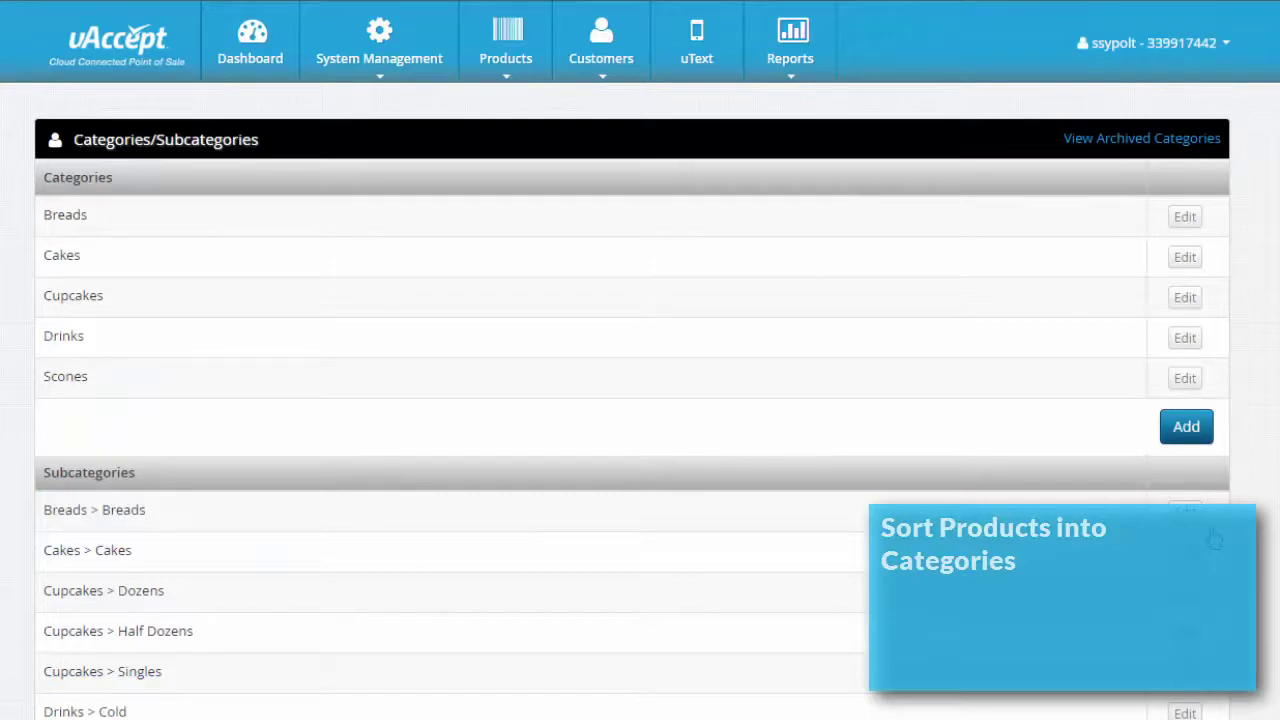
Step: Start a new inventory product named 'Chocolate Scone' with retail price 2.50
{"action": "left_click", "coordinate": [525, 60]}
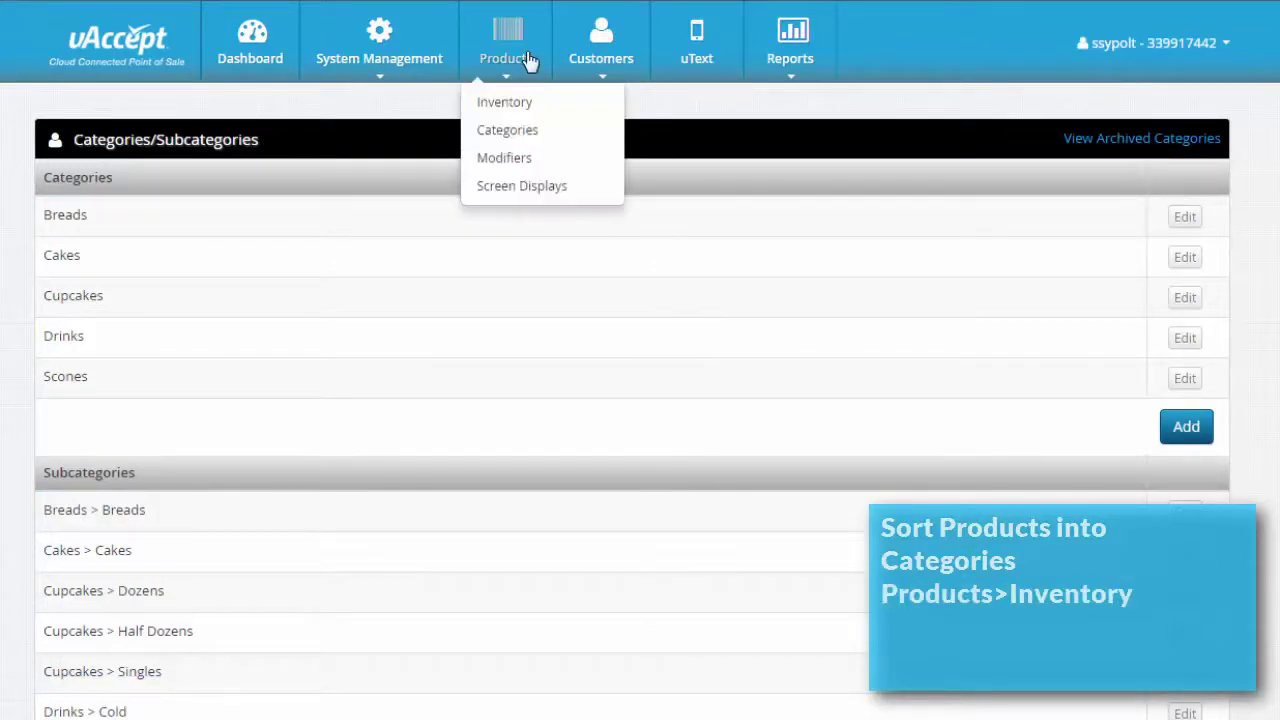
{"action": "left_click", "coordinate": [525, 105]}
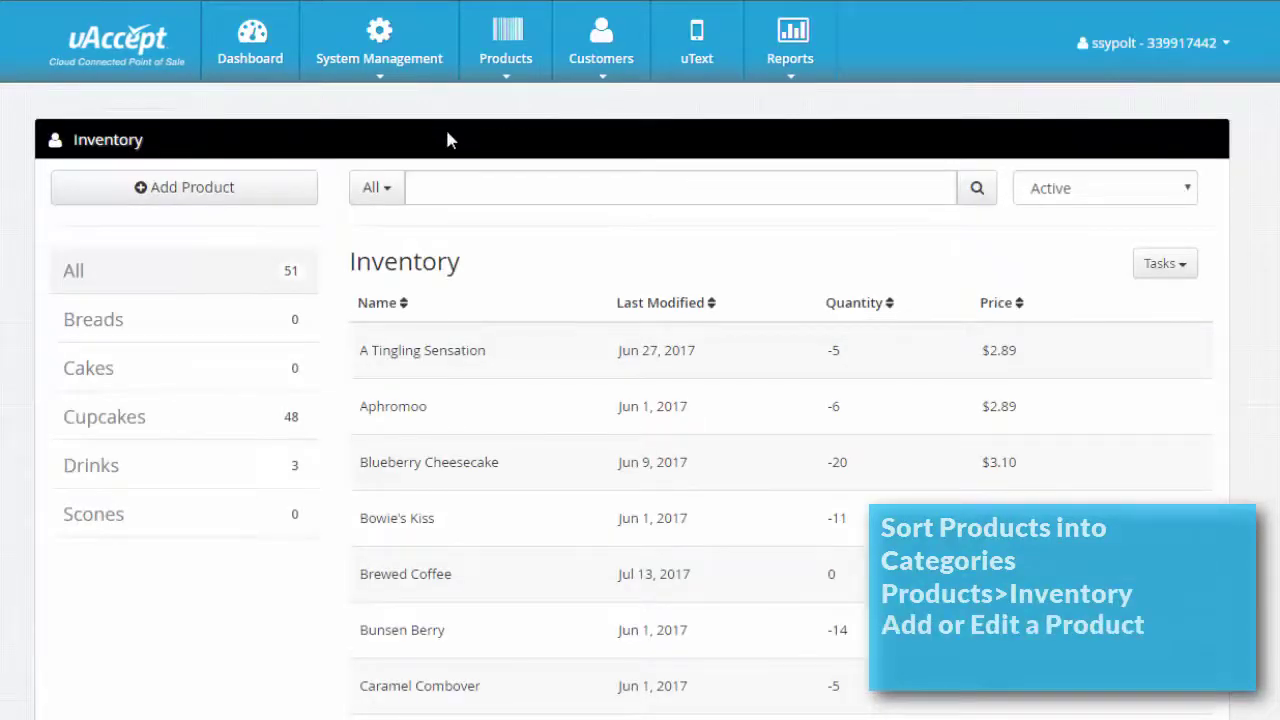
{"action": "left_click", "coordinate": [278, 189]}
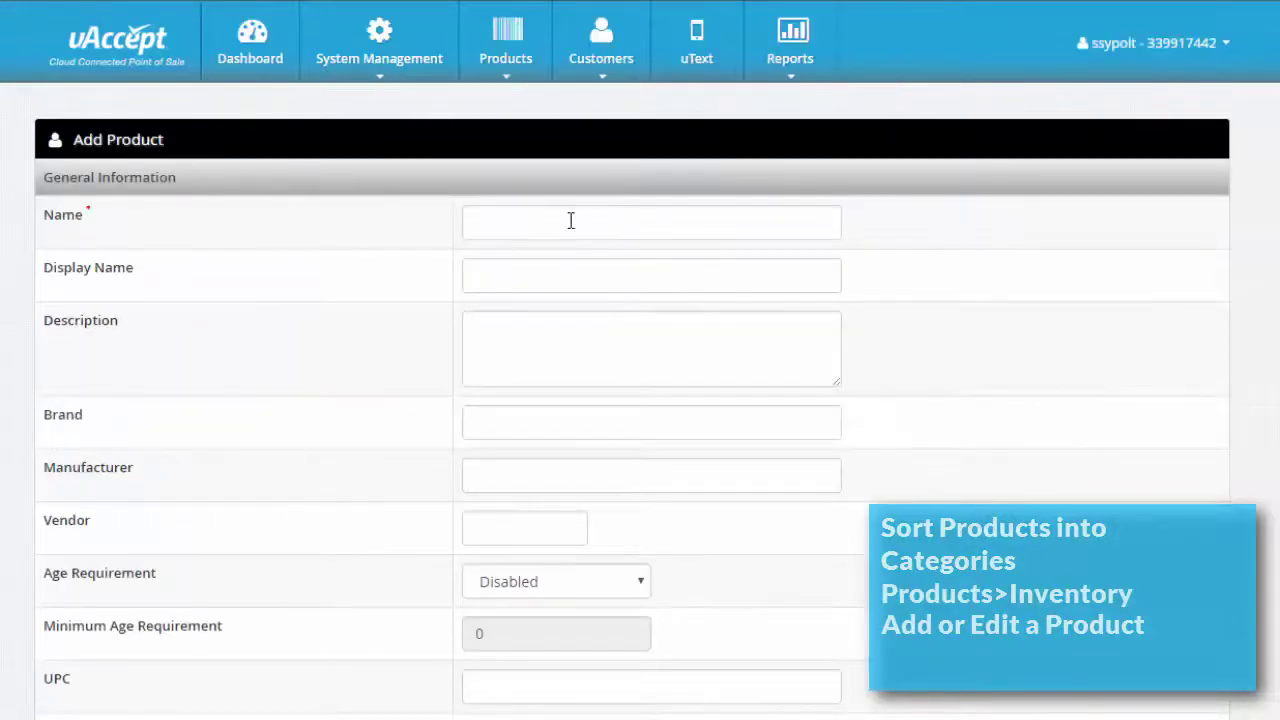
{"action": "left_click", "coordinate": [657, 223]}
{"action": "type", "text": "Chocolate Scone"}
{"action": "scroll", "coordinate": [1000, 326], "scroll_direction": "down", "scroll_amount": 6}
{"action": "left_click", "coordinate": [557, 257]}
{"action": "type", "text": "2.50"}
Step: Assign the Chocolate Scone to product group Scones > Scones and save it
{"action": "scroll", "coordinate": [771, 351], "scroll_direction": "down", "scroll_amount": 5}
{"action": "left_click", "coordinate": [572, 248]}
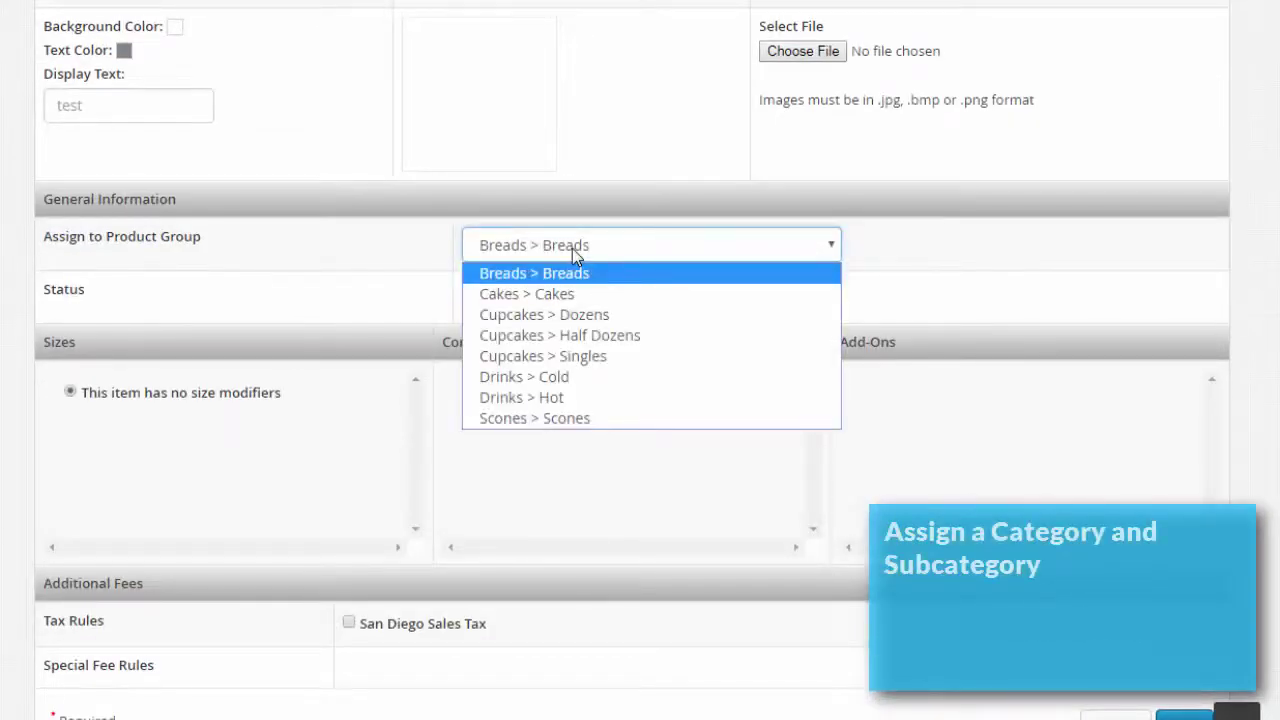
{"action": "left_click", "coordinate": [592, 418]}
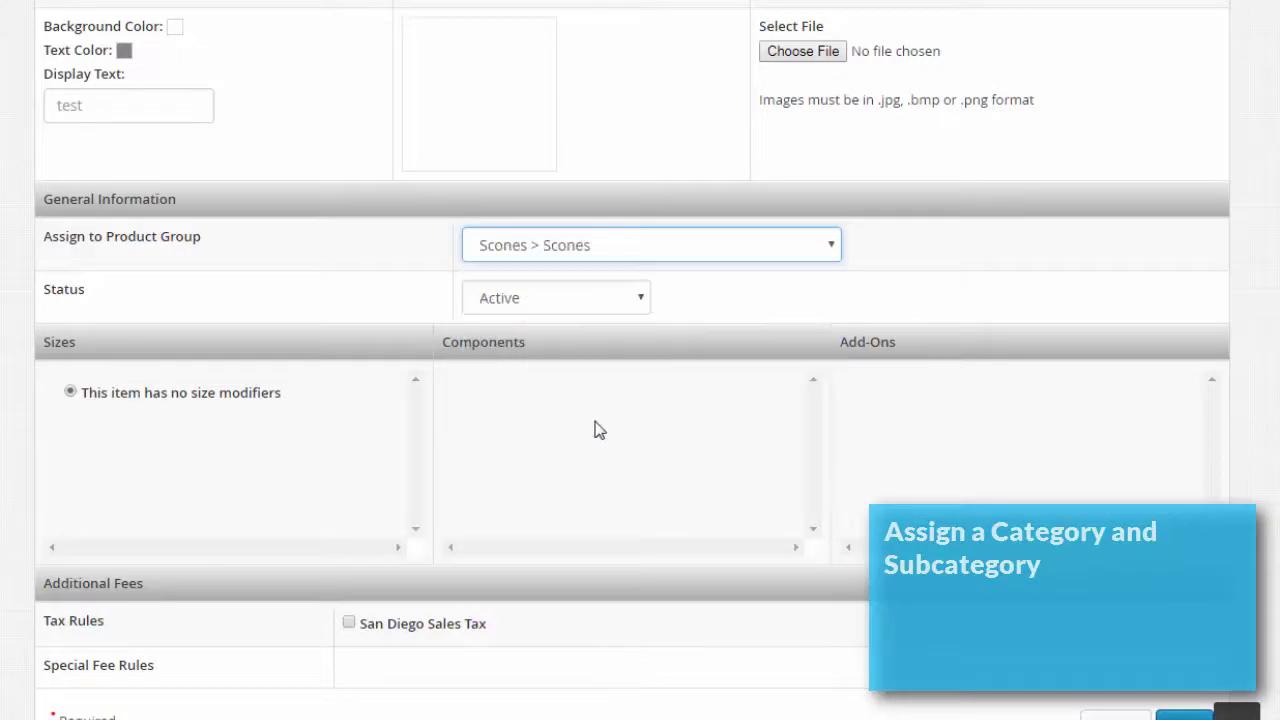
{"action": "scroll", "coordinate": [594, 434], "scroll_direction": "down", "scroll_amount": 3}
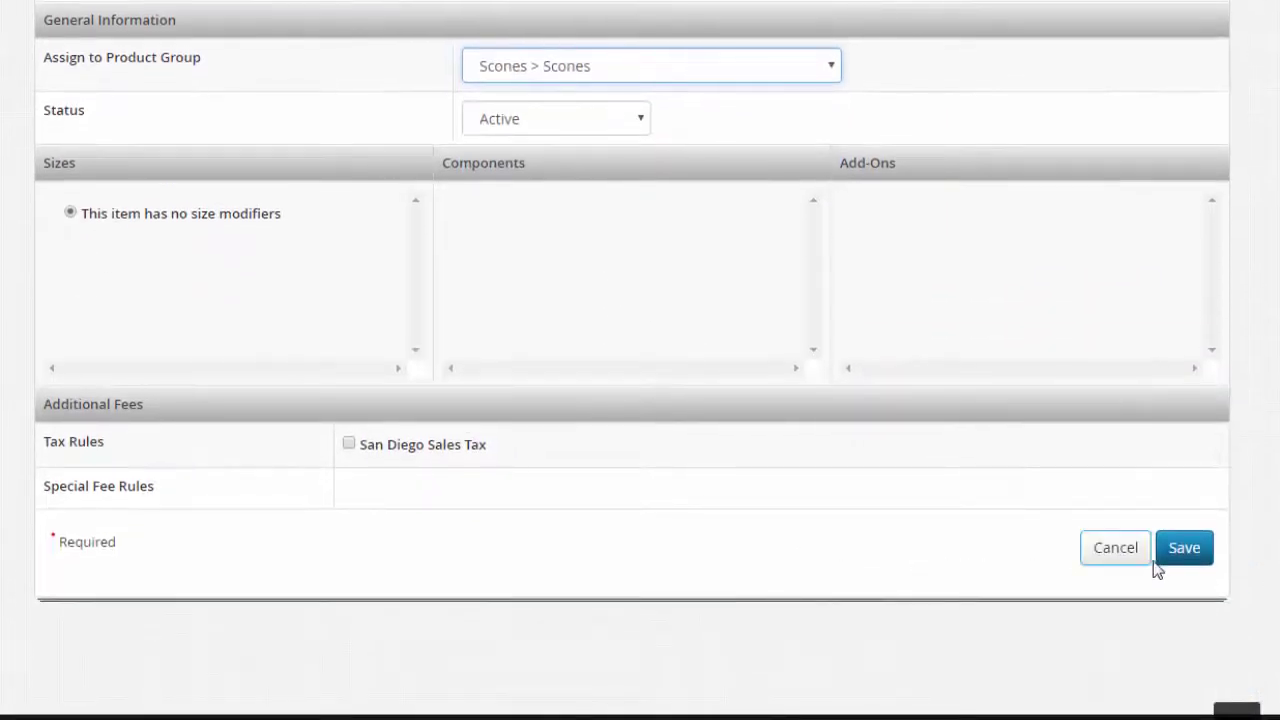
{"action": "left_click", "coordinate": [1180, 566]}
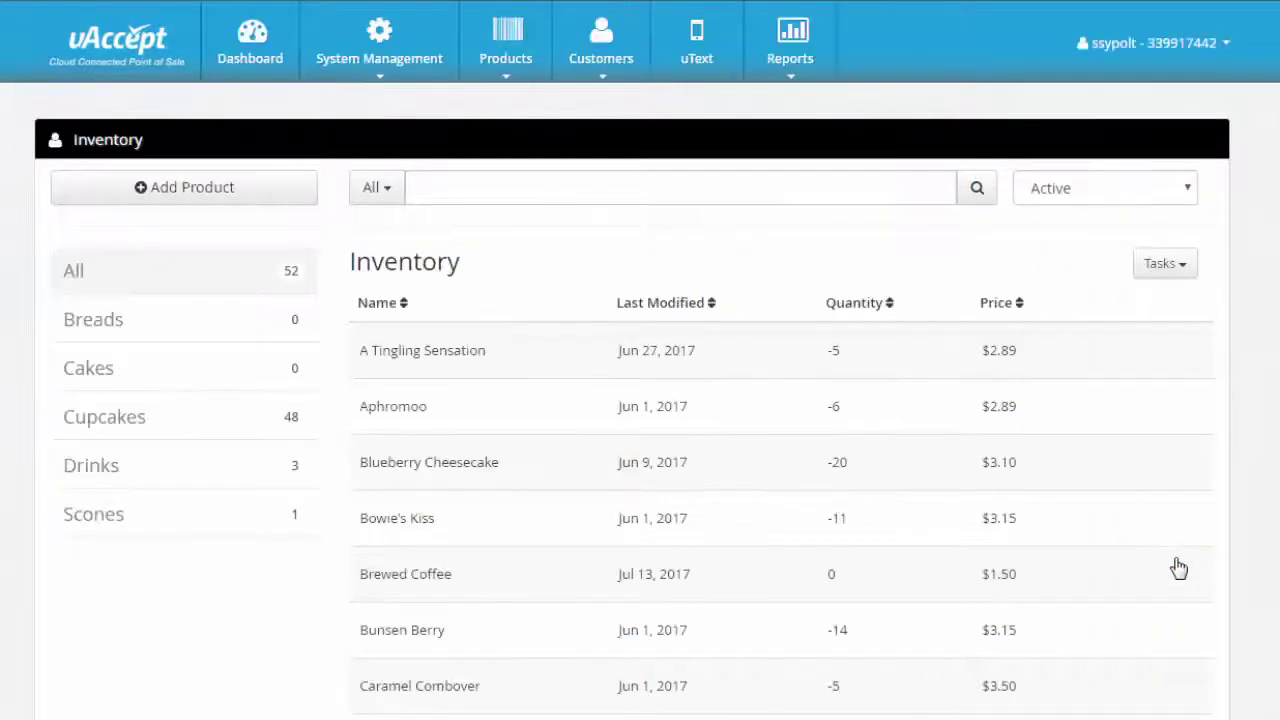